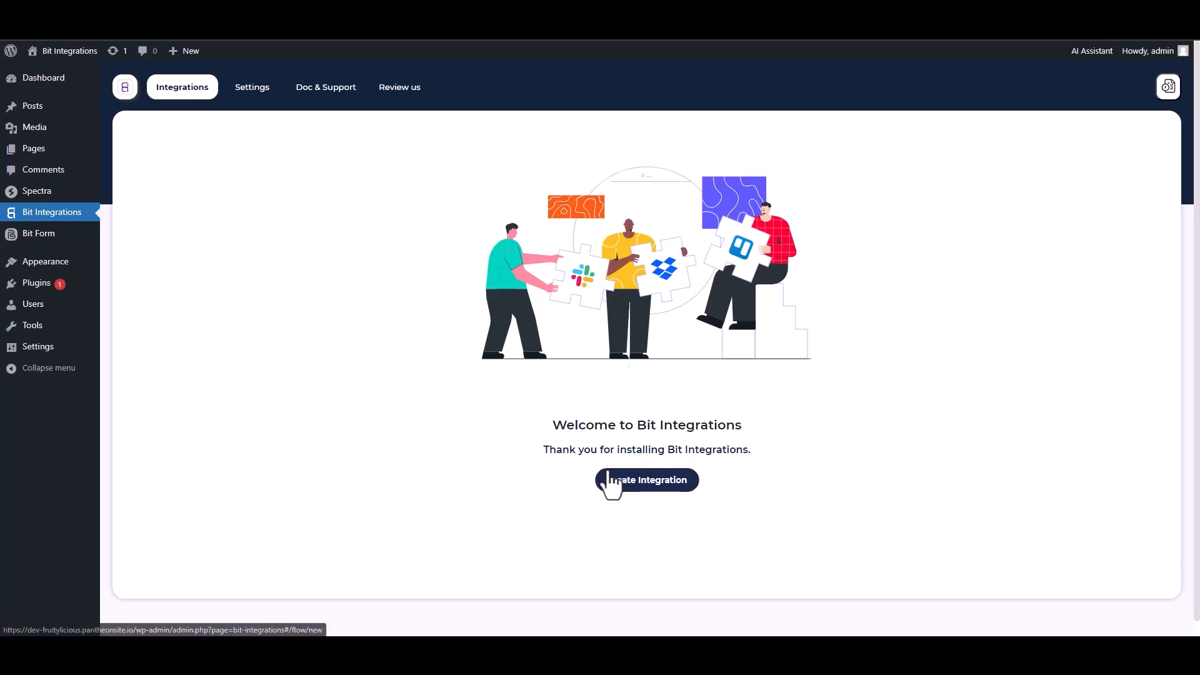
Choose Spectra as the new integration's trigger and start fetching its form submission data
{"action": "type", "text": "sp"}
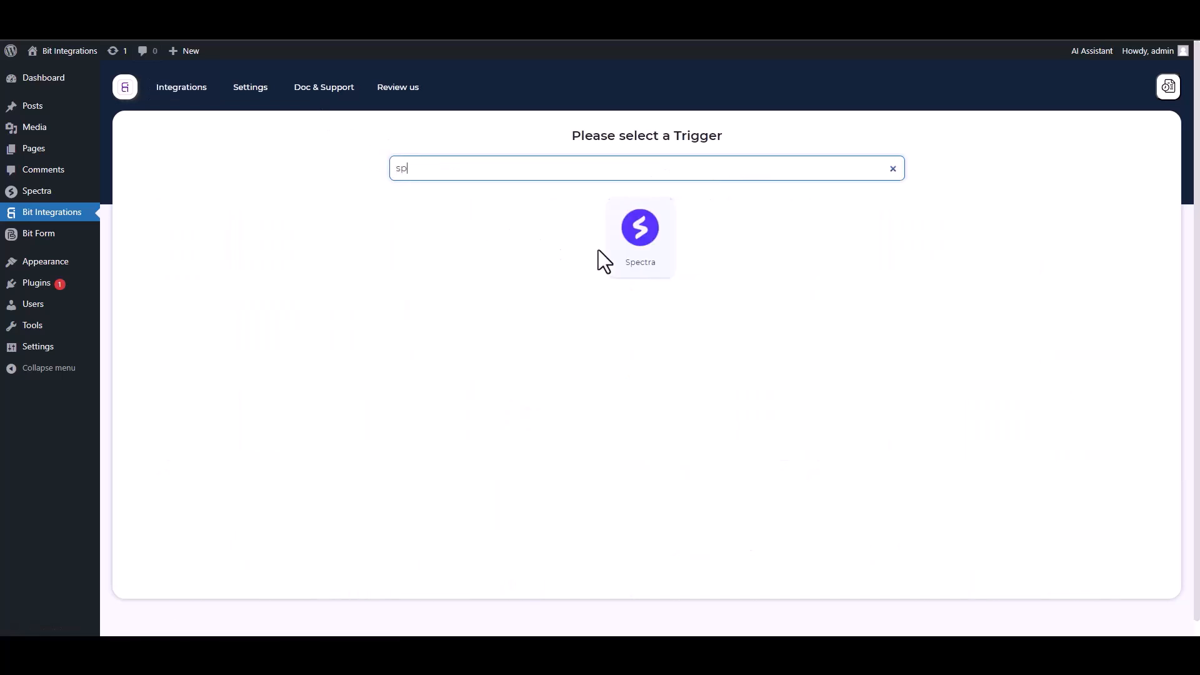
{"action": "left_click", "coordinate": [610, 250]}
{"action": "left_click", "coordinate": [642, 289]}
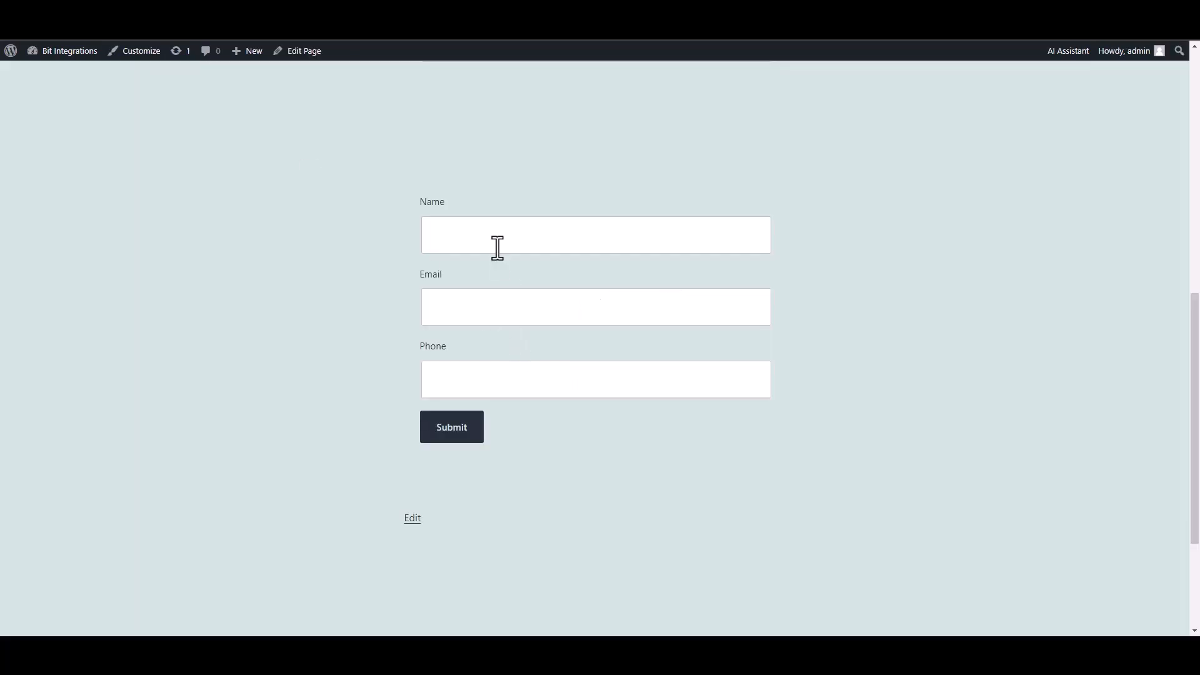
Submit the Spectra form with name 'test', a test e-mail address and a phone number
{"action": "left_click", "coordinate": [494, 246]}
{"action": "type", "text": "test"}
{"action": "left_click", "coordinate": [710, 311]}
{"action": "type", "text": "test@gmail.com"}
{"action": "key", "text": "Tab"}
{"action": "type", "text": "45645625"}
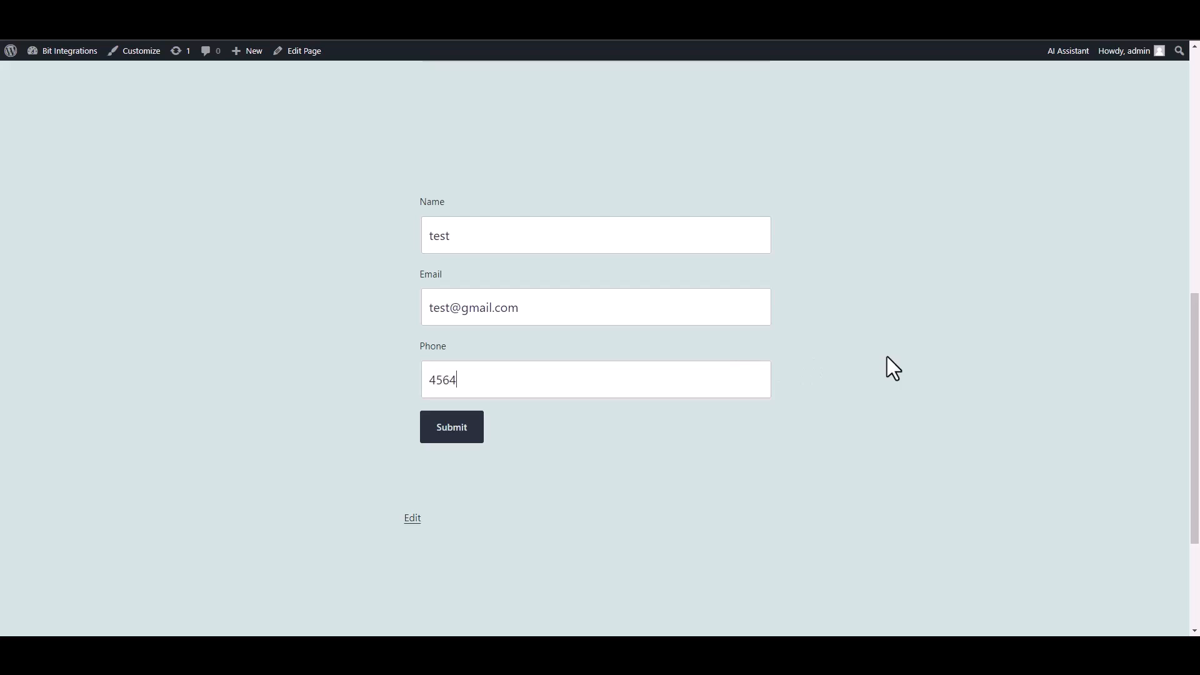
{"action": "left_click", "coordinate": [462, 435]}
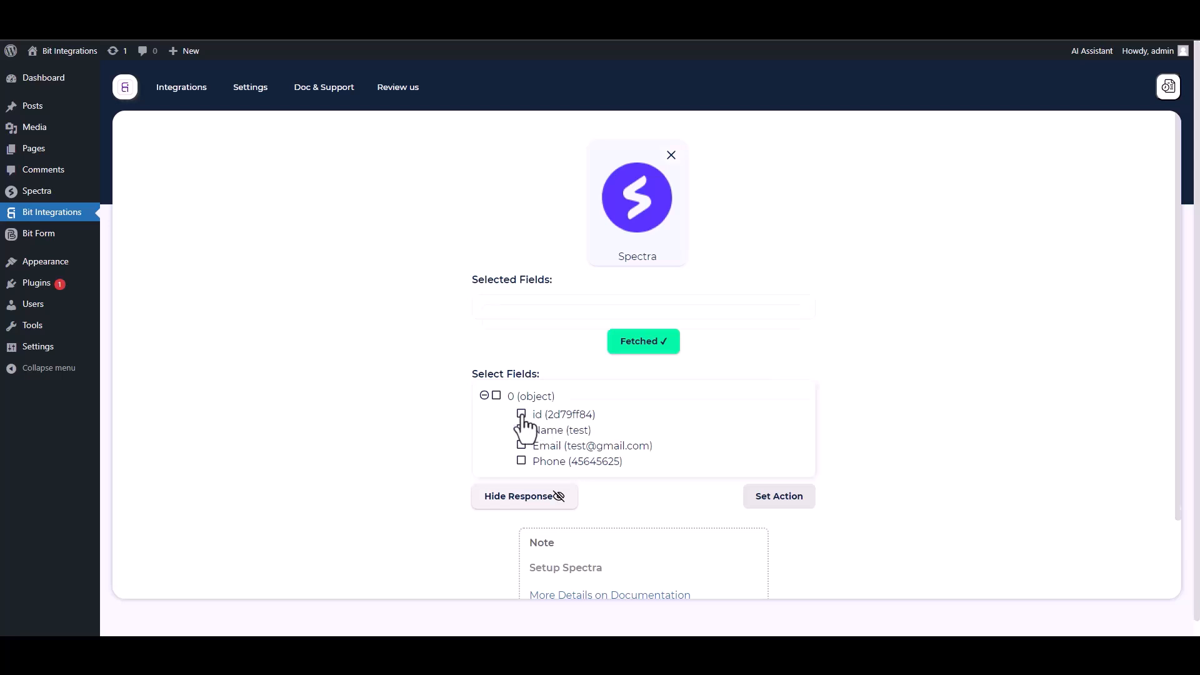
Select the fetched id, Name, Email and Phone fields
{"action": "left_click", "coordinate": [523, 416]}
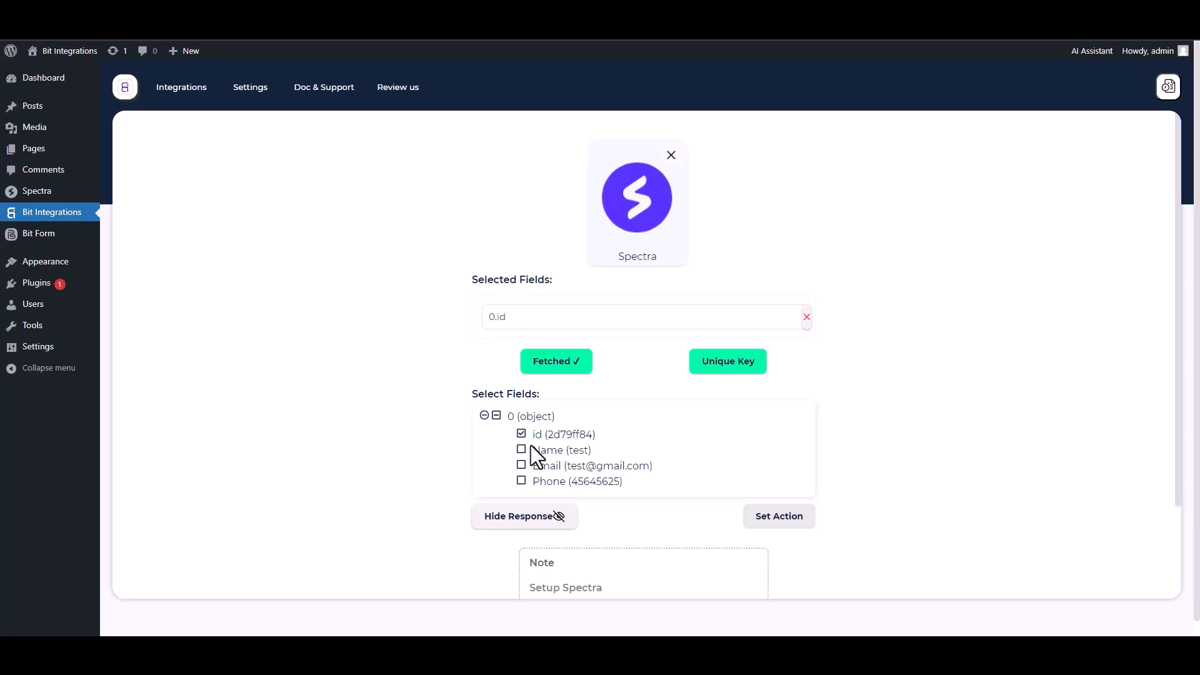
{"action": "left_click", "coordinate": [523, 450]}
{"action": "left_click", "coordinate": [522, 497]}
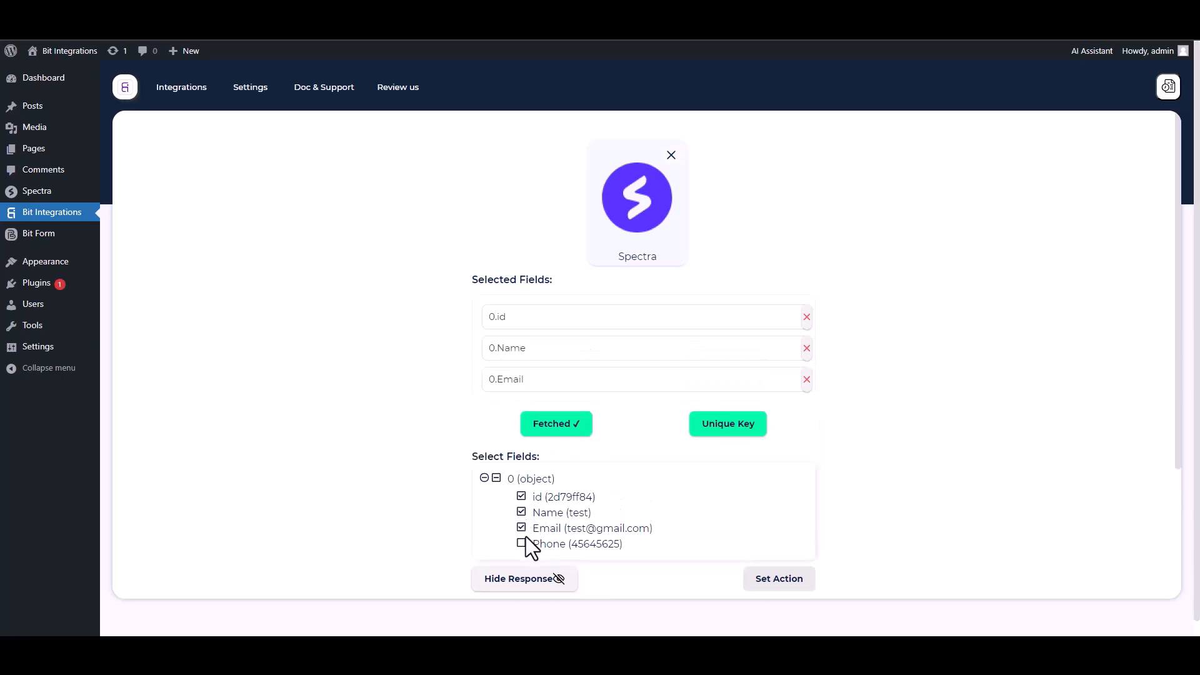
{"action": "left_click", "coordinate": [522, 543]}
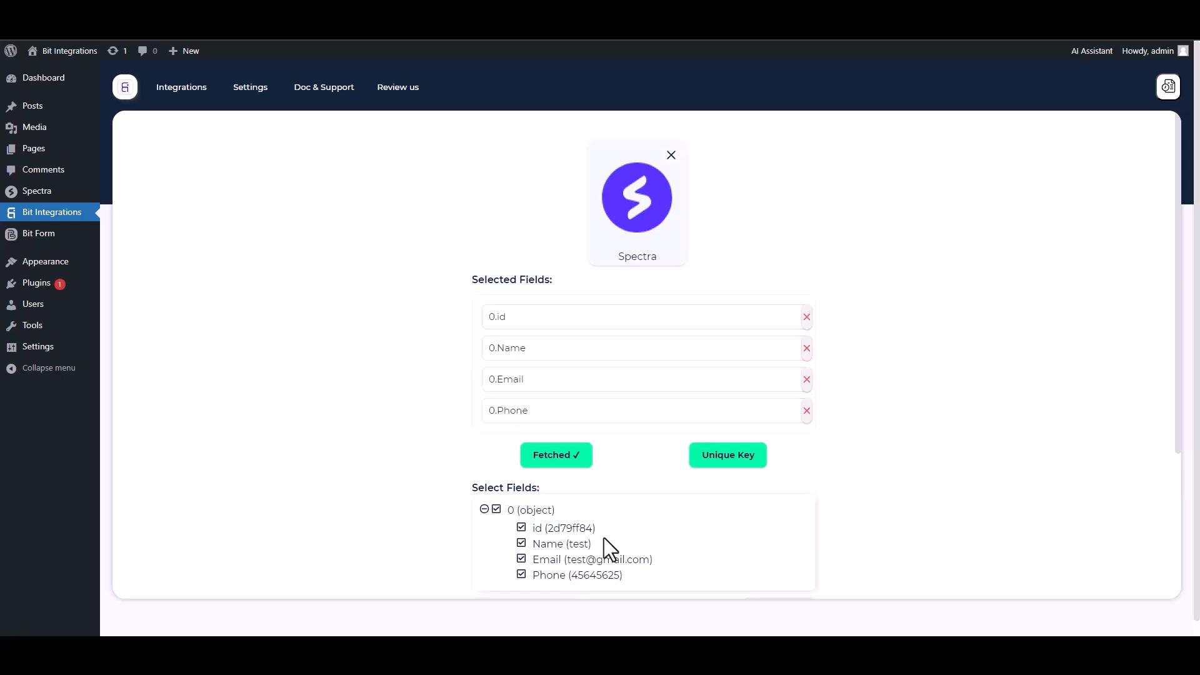
Set 0.id as the integration's unique primary key
{"action": "left_click", "coordinate": [725, 469]}
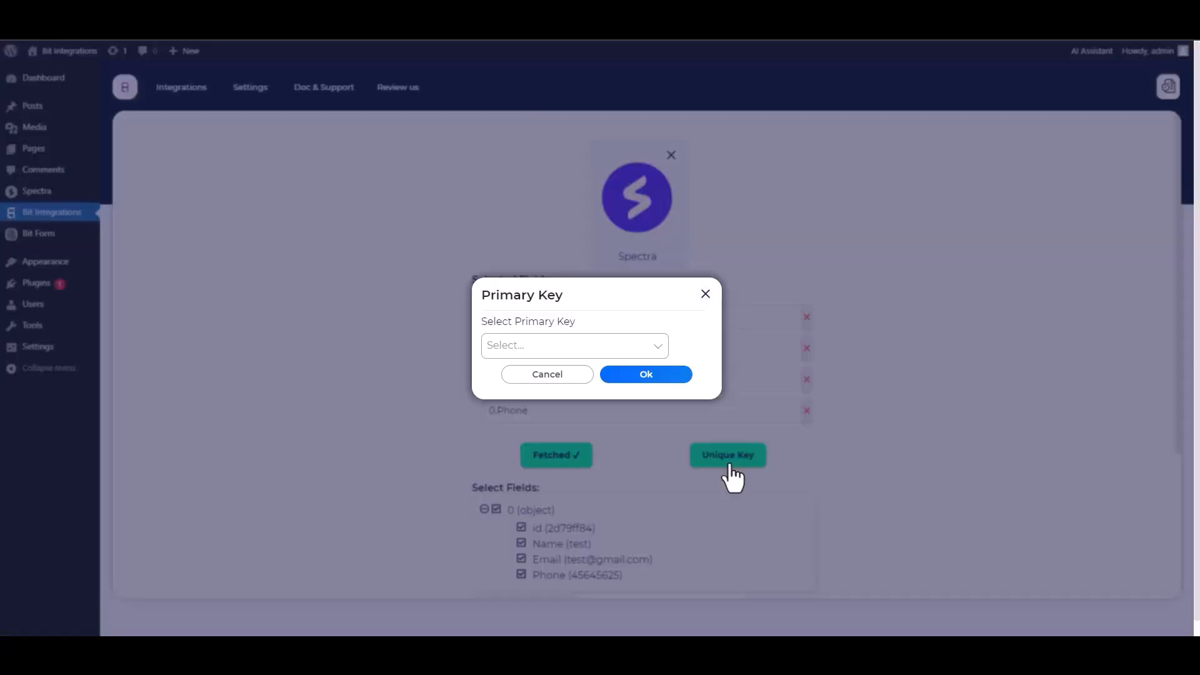
{"action": "left_click", "coordinate": [566, 347]}
{"action": "left_click", "coordinate": [508, 375]}
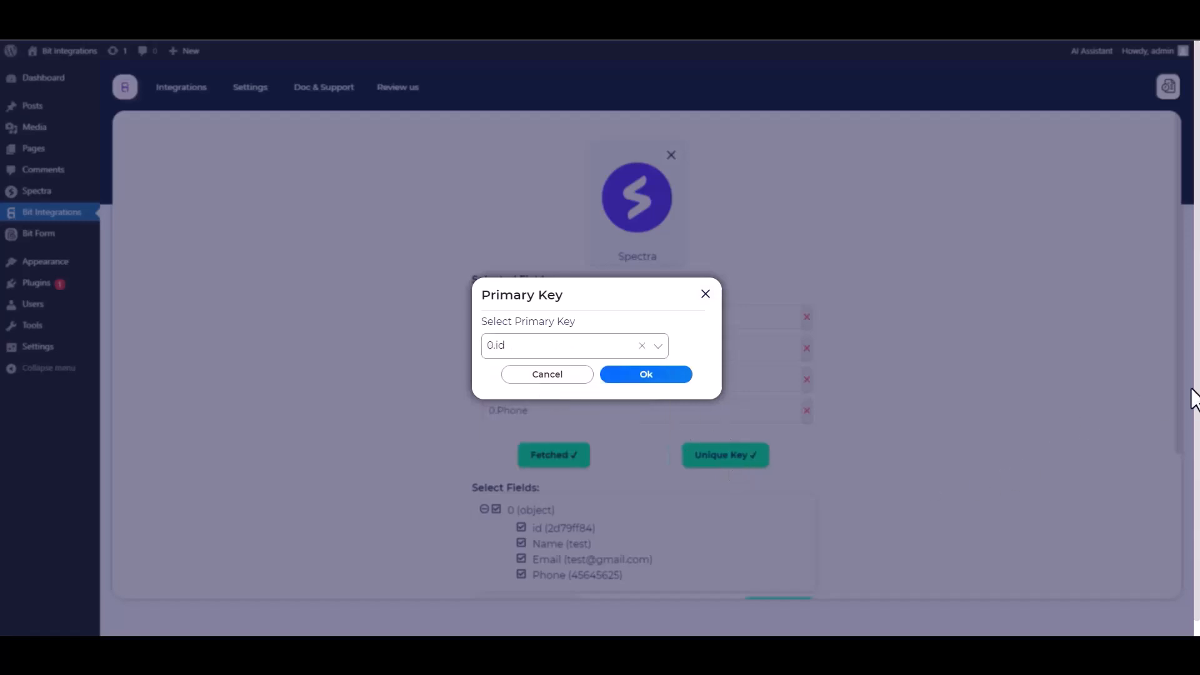
{"action": "left_click", "coordinate": [646, 380]}
{"action": "scroll", "coordinate": [861, 377], "scroll_direction": "down", "scroll_amount": 1}
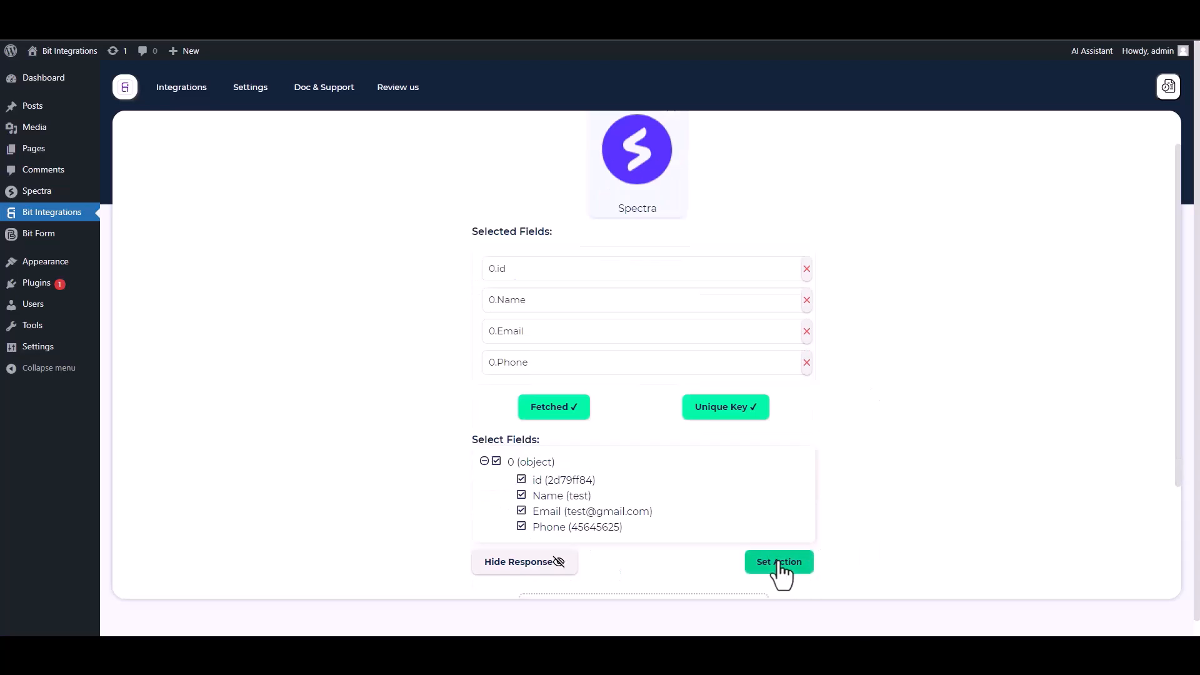
Search 'kiri' among actions and pick Kirim Email as the action app
{"action": "left_click", "coordinate": [779, 563]}
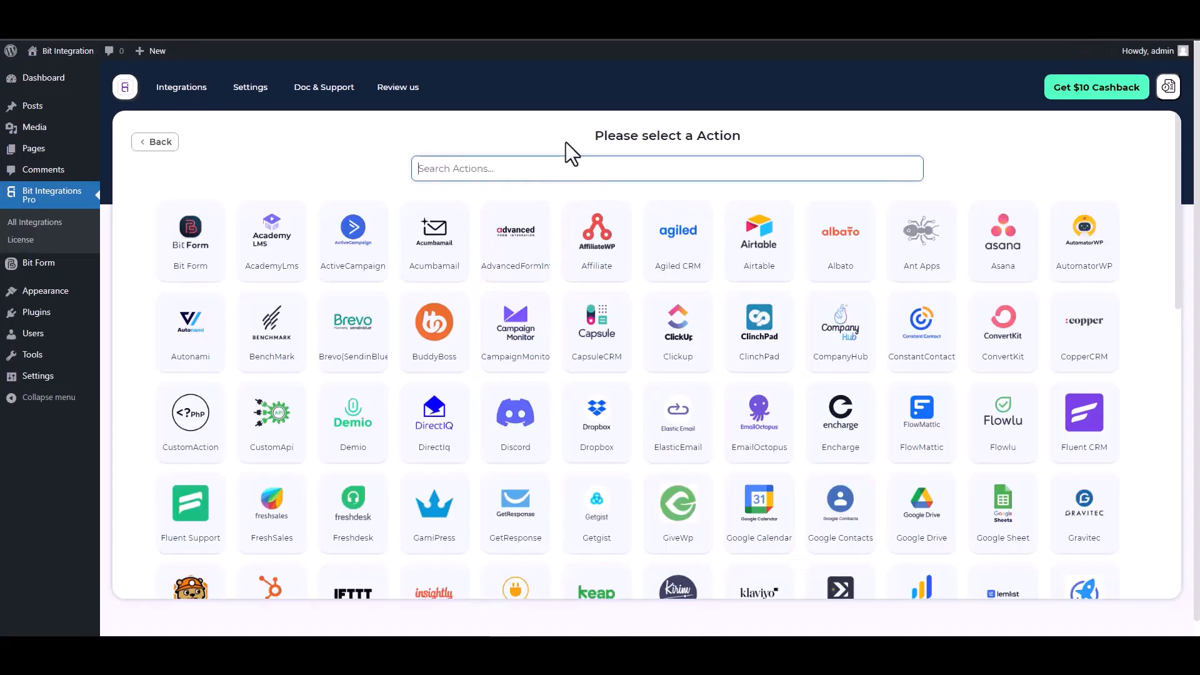
{"action": "type", "text": "kiri"}
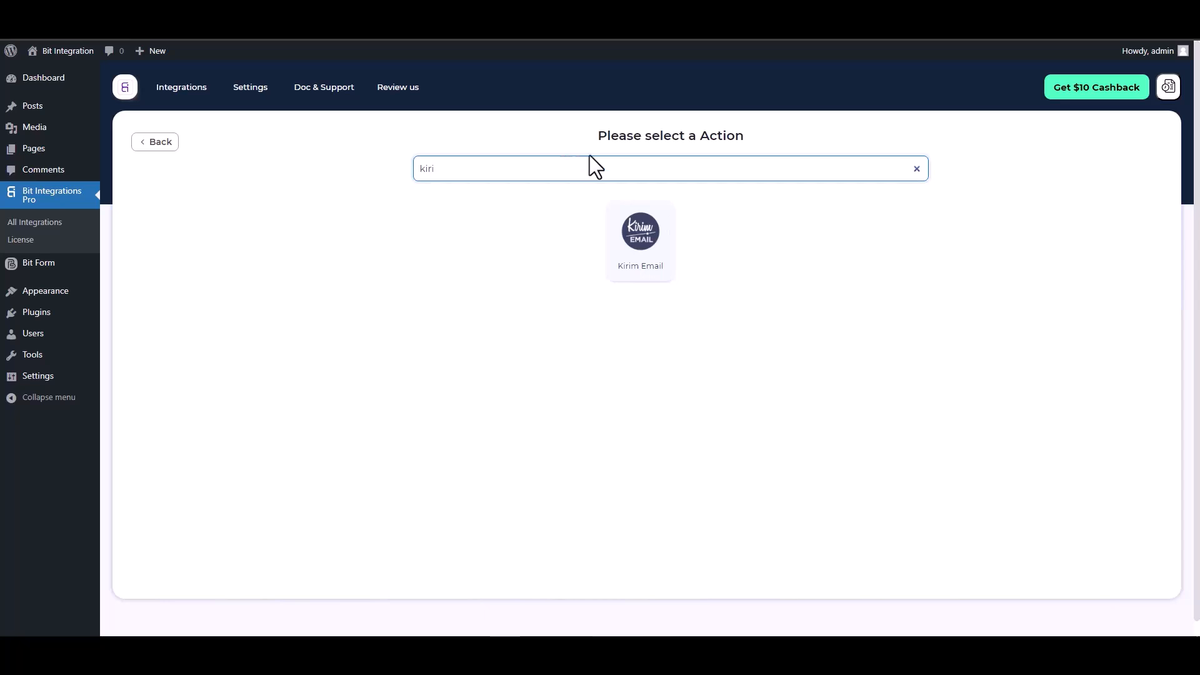
{"action": "left_click", "coordinate": [638, 241]}
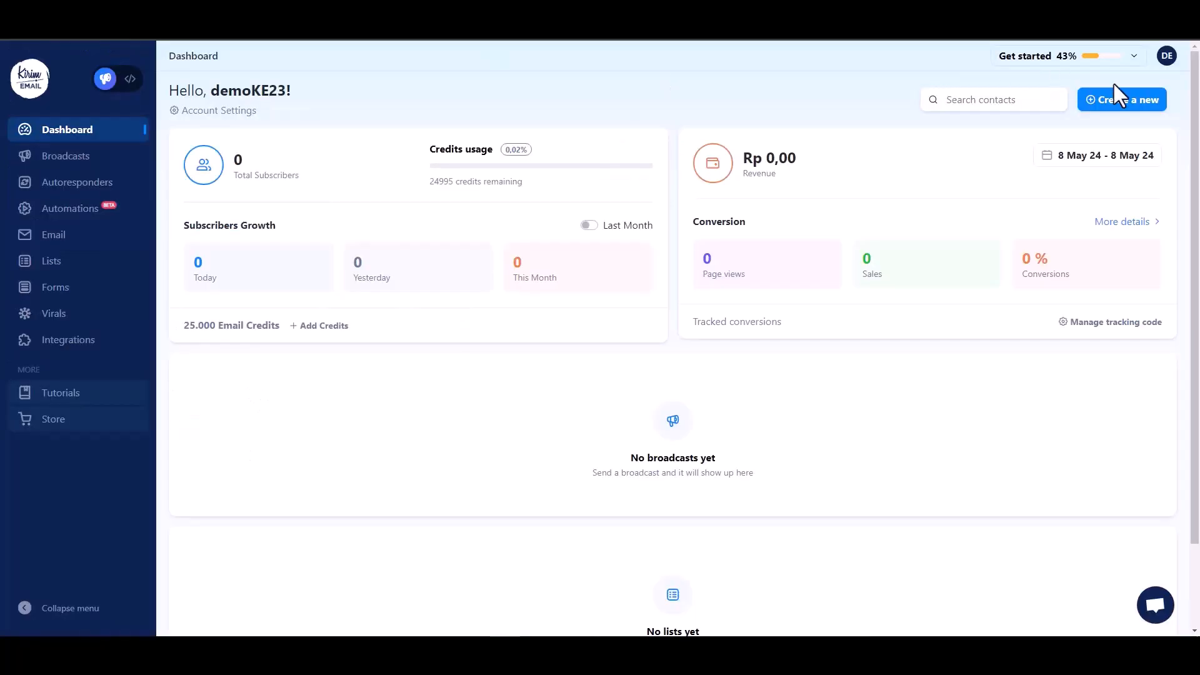
Reveal the REST API token under Kirim Email Account Settings and select it for copying
{"action": "left_click", "coordinate": [1168, 57]}
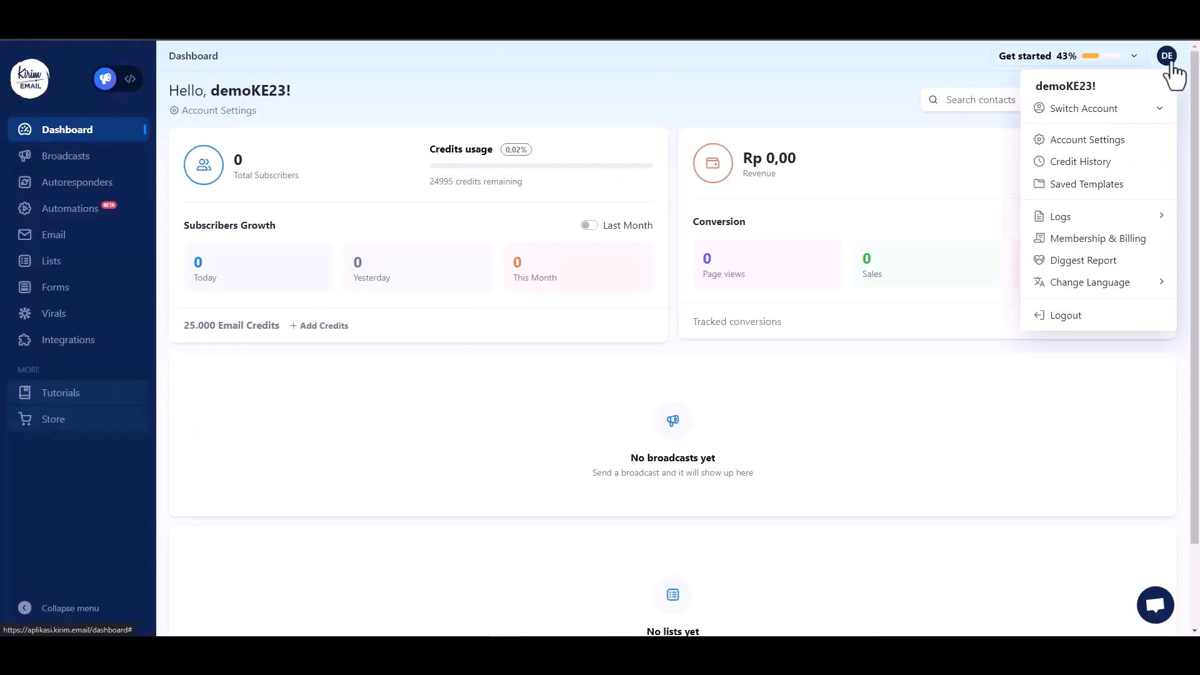
{"action": "left_click", "coordinate": [1082, 145]}
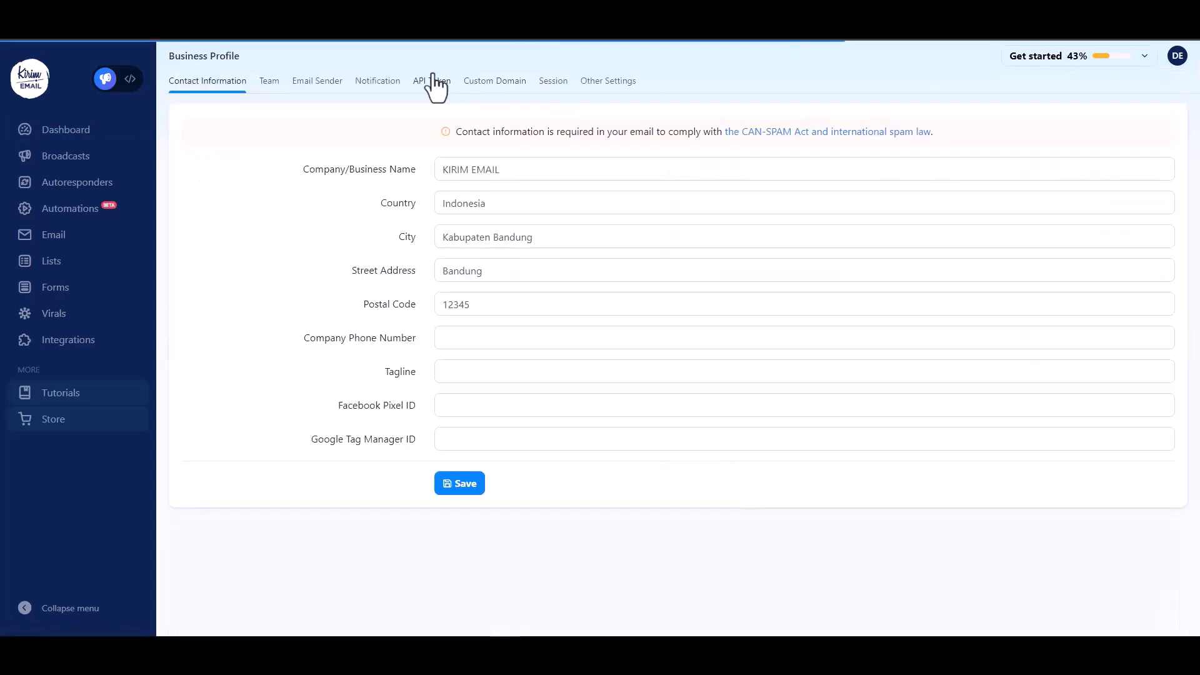
{"action": "left_click", "coordinate": [431, 83]}
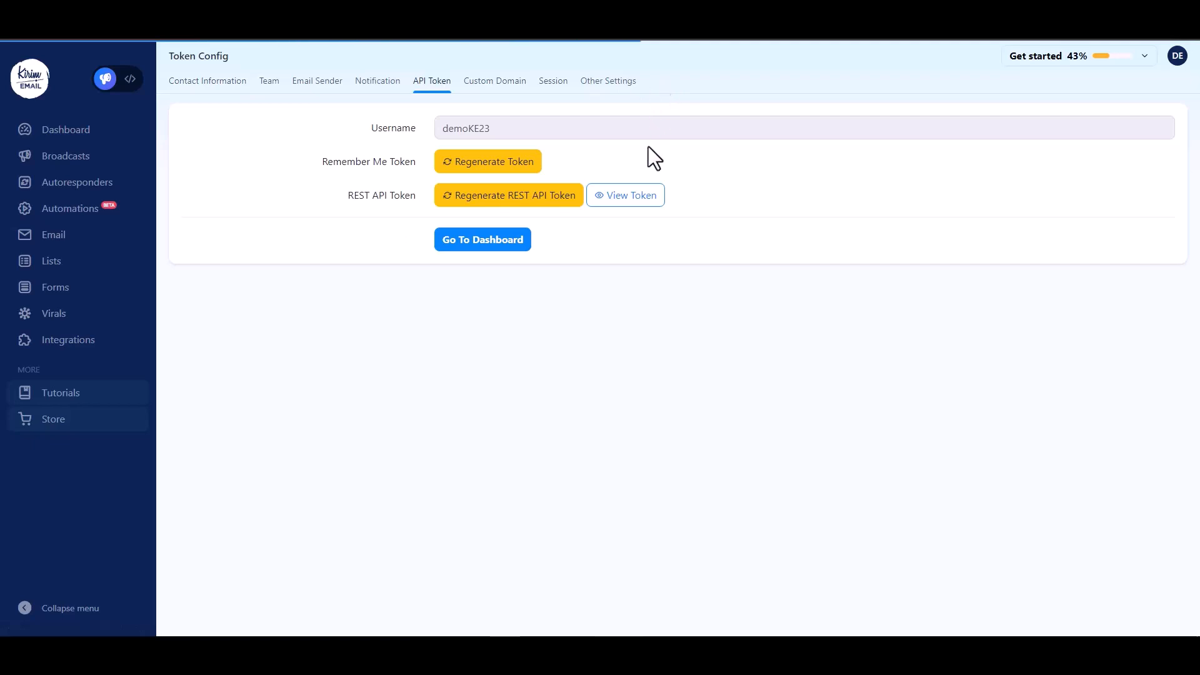
{"action": "left_click", "coordinate": [624, 199]}
{"action": "left_click", "coordinate": [546, 414]}
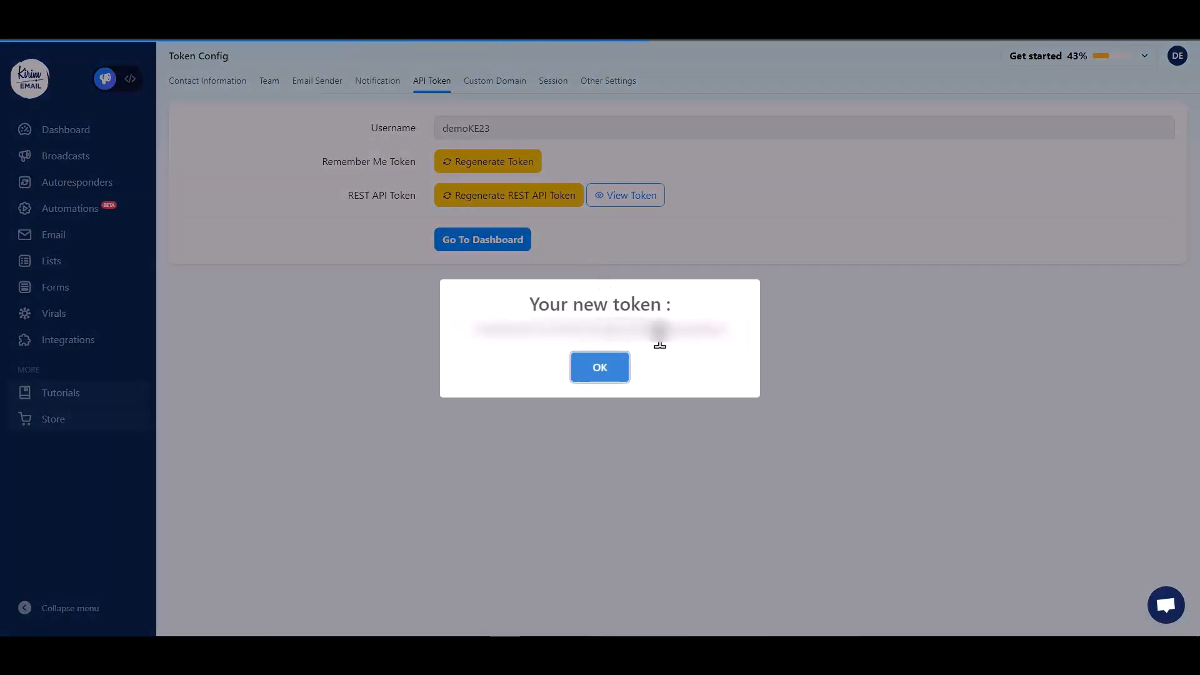
{"action": "double_click", "coordinate": [678, 338]}
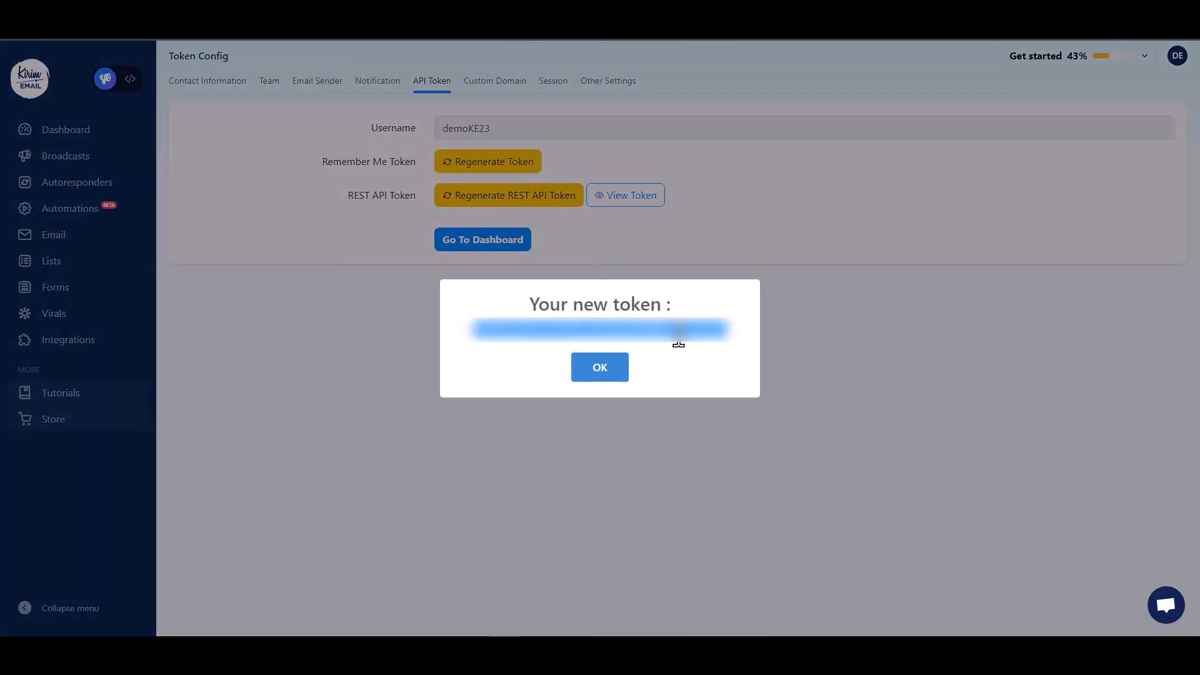
{"action": "left_click", "coordinate": [597, 369]}
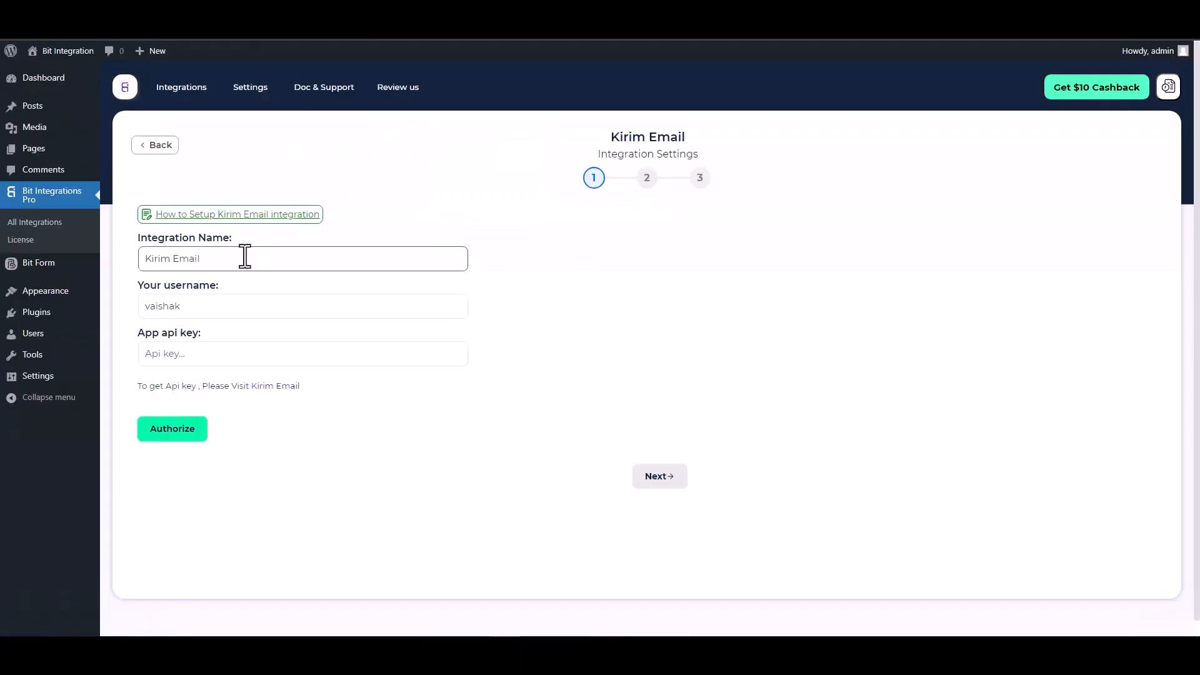
Paste the Kirim Email API key and account username, then authorize the connection
{"action": "left_click", "coordinate": [215, 349]}
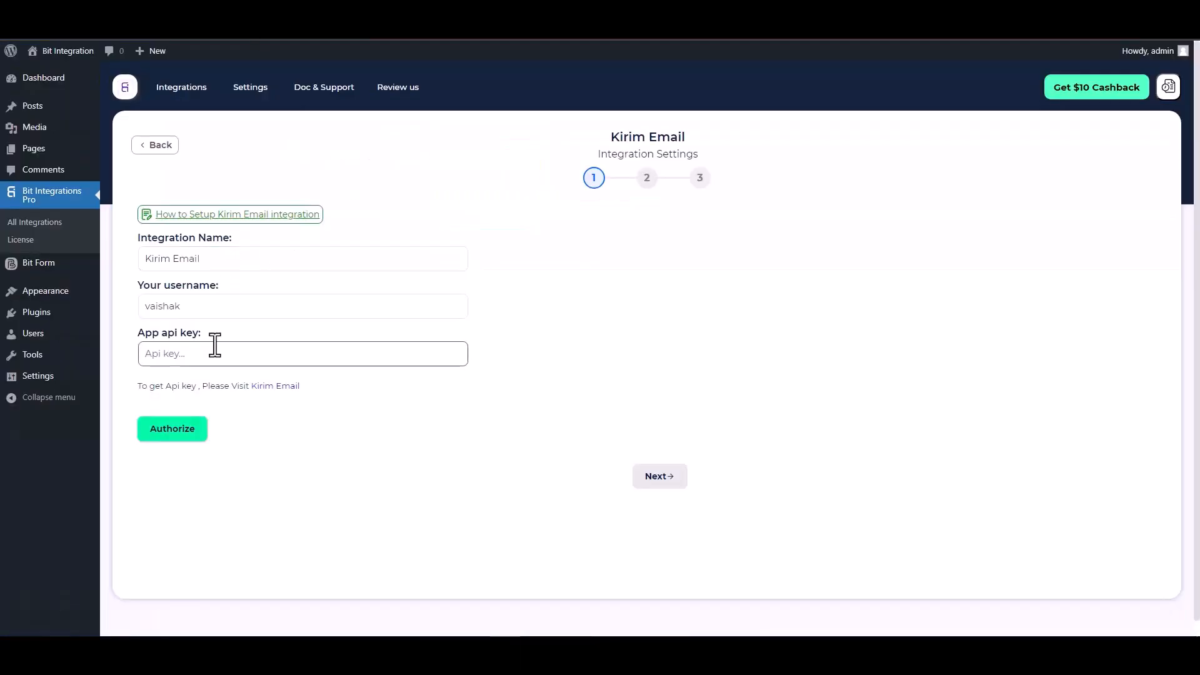
{"action": "key", "text": "ctrl+v"}
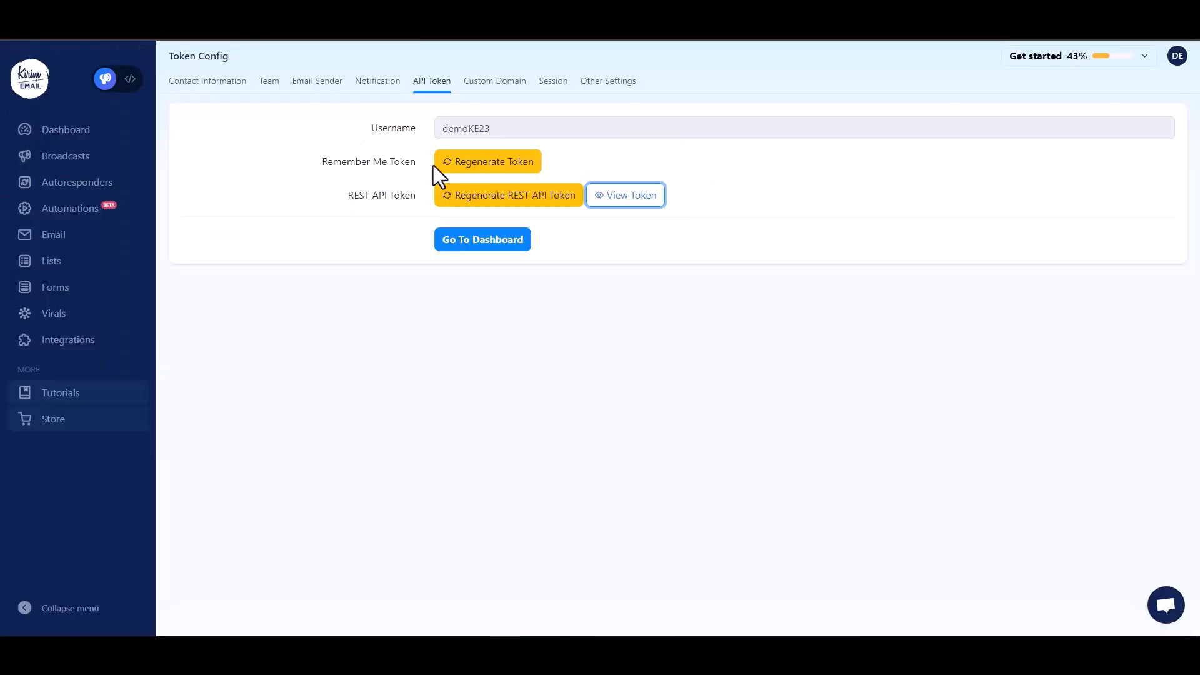
{"action": "double_click", "coordinate": [469, 125]}
{"action": "key", "text": "ctrl+c"}
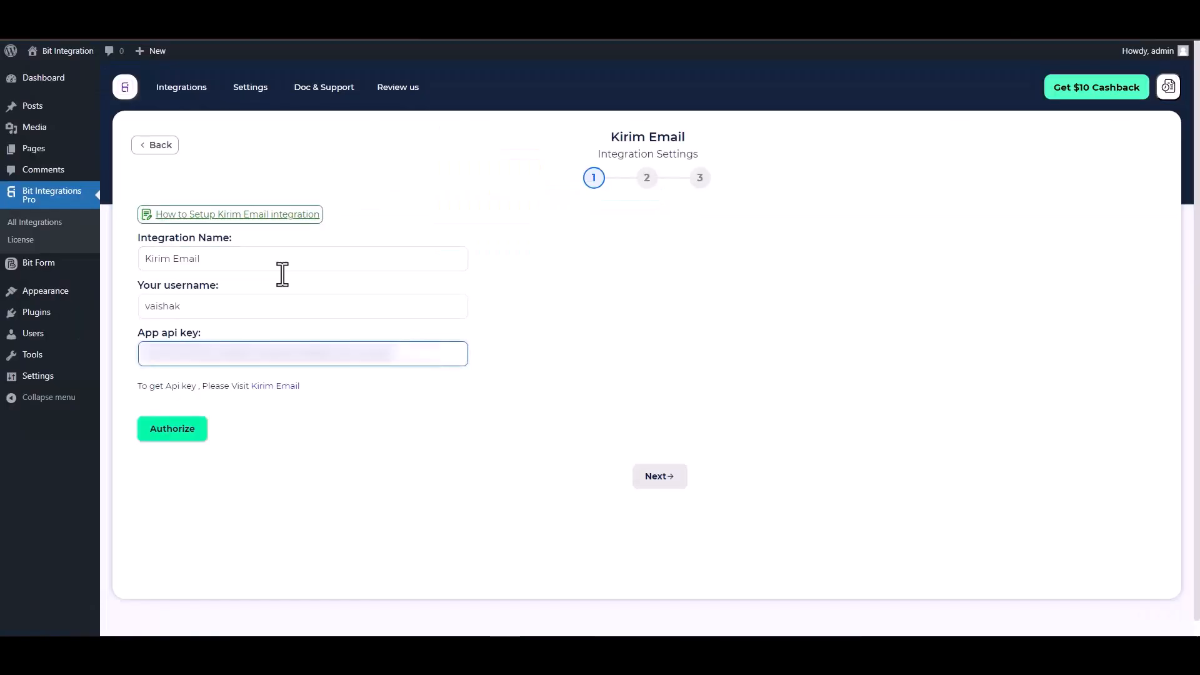
{"action": "left_click", "coordinate": [208, 305]}
{"action": "key", "text": "ctrl+v"}
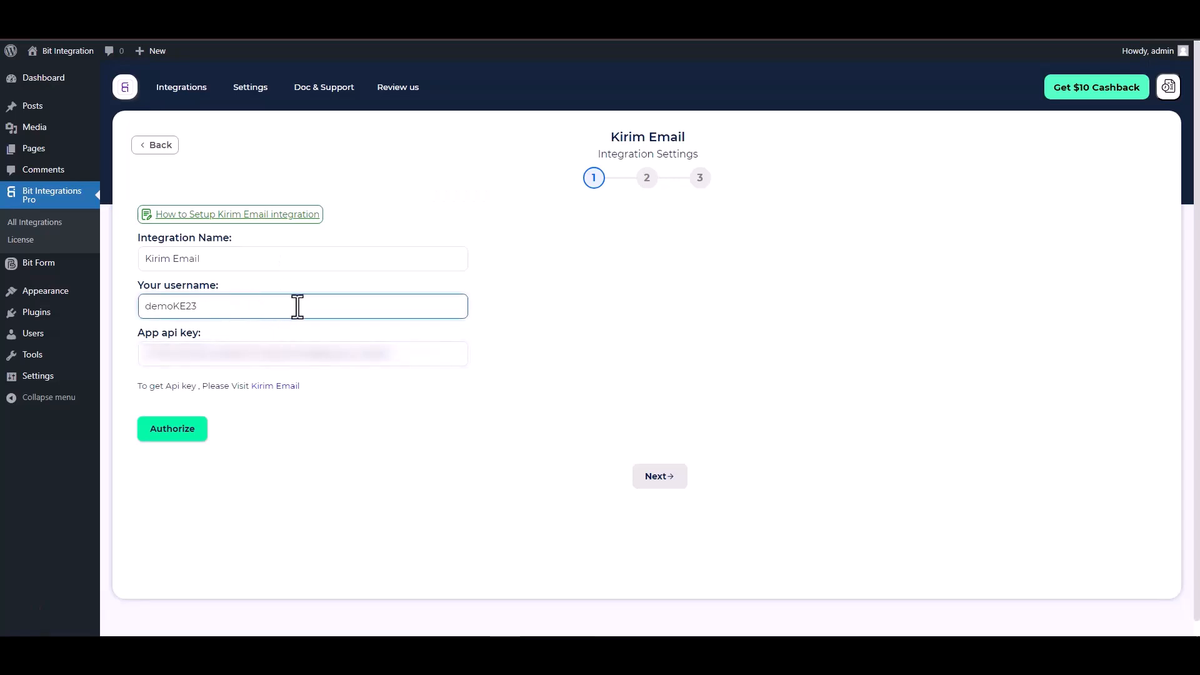
{"action": "left_click", "coordinate": [174, 432]}
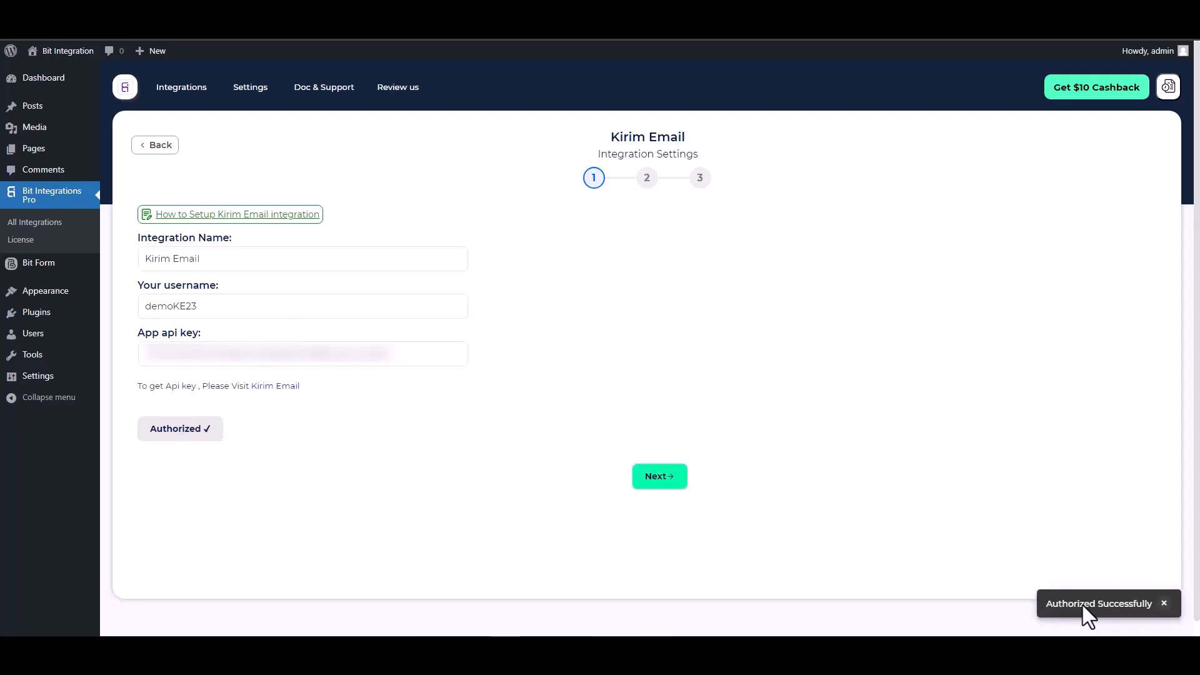
Set the action to Add Subscriber targeting the Bit Integrations list
{"action": "left_click", "coordinate": [660, 481]}
{"action": "left_click", "coordinate": [420, 232]}
{"action": "left_click", "coordinate": [328, 261]}
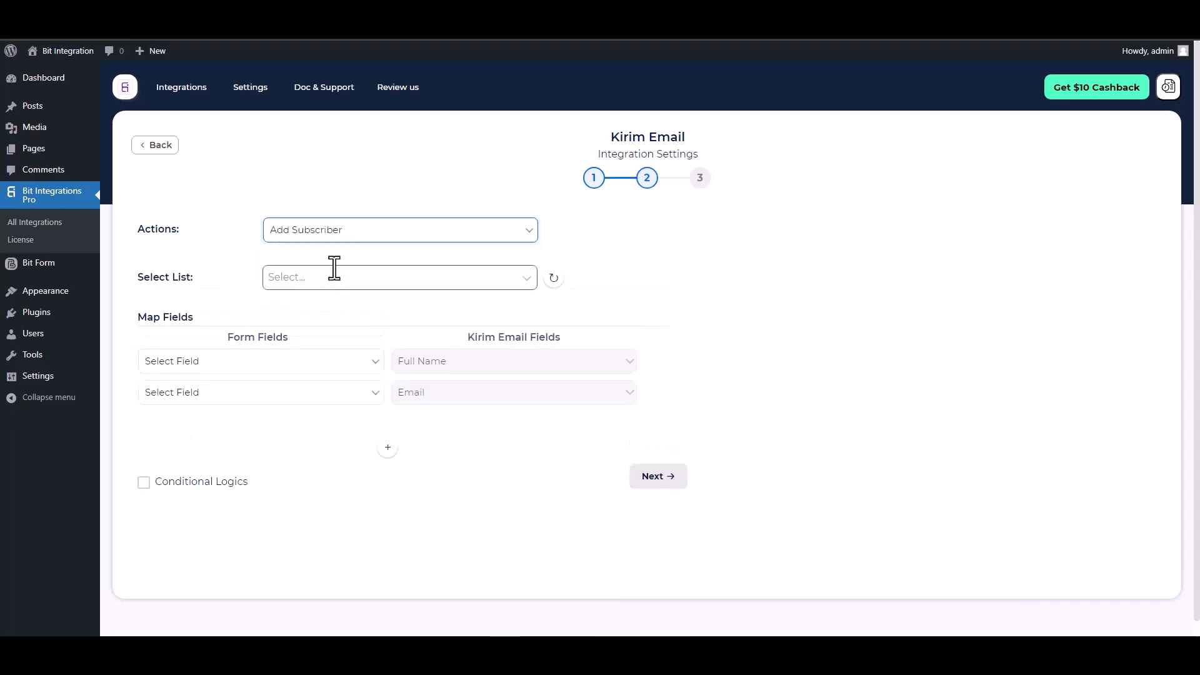
{"action": "left_click", "coordinate": [373, 279]}
{"action": "left_click", "coordinate": [339, 303]}
Map the form's Name field to Full Name and its Email field to Email
{"action": "left_click", "coordinate": [310, 363]}
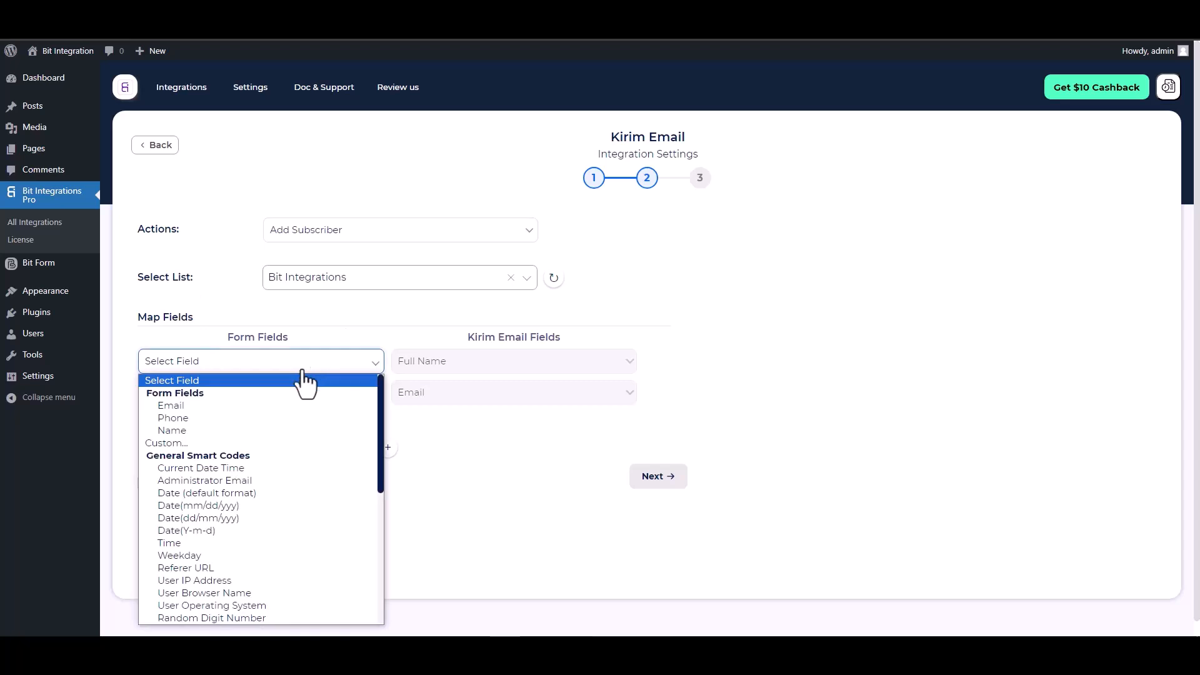
{"action": "left_click", "coordinate": [183, 429]}
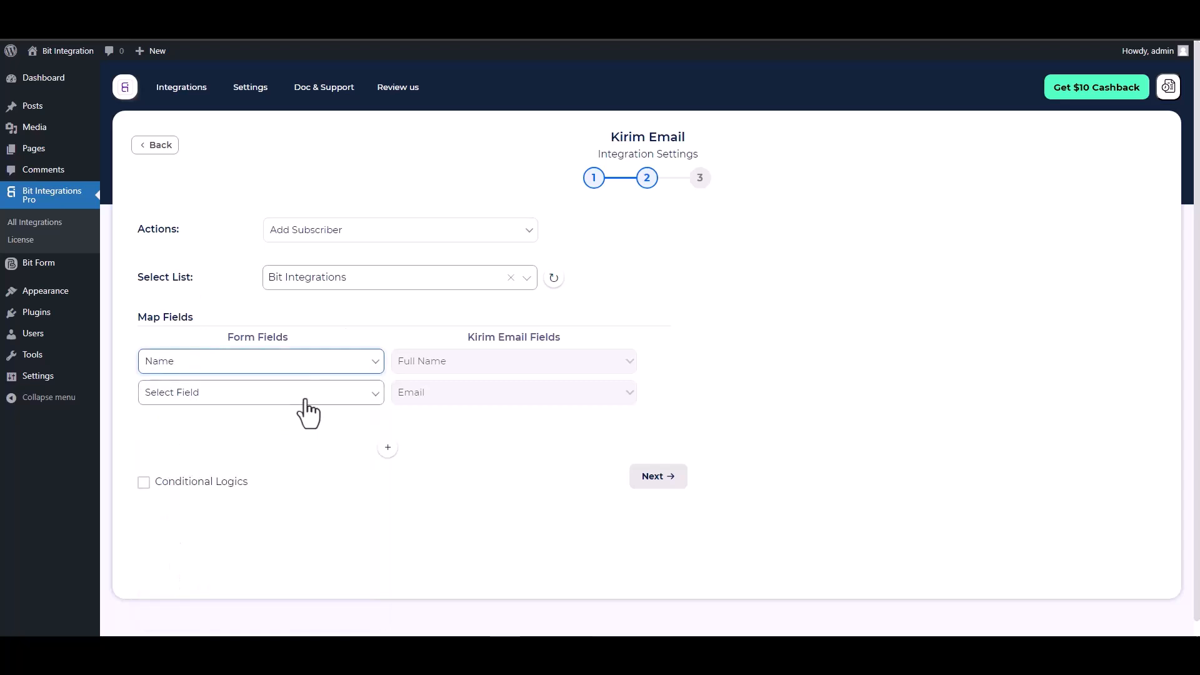
{"action": "left_click", "coordinate": [293, 398]}
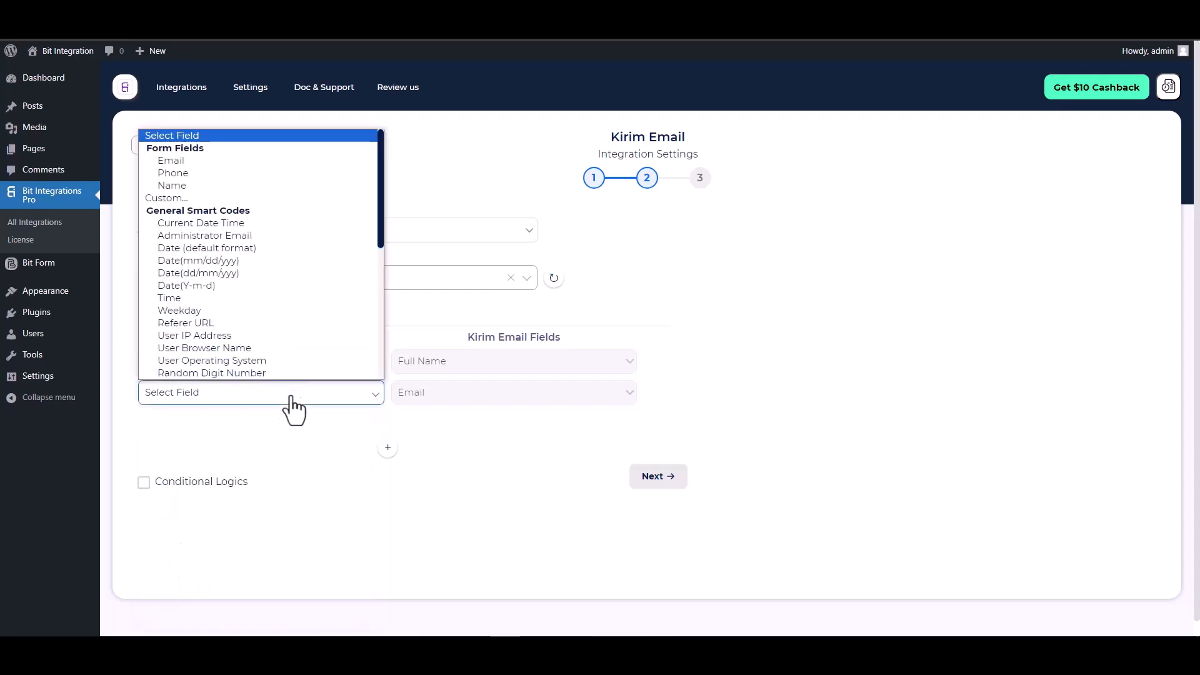
{"action": "left_click", "coordinate": [174, 169]}
{"action": "left_click", "coordinate": [187, 392]}
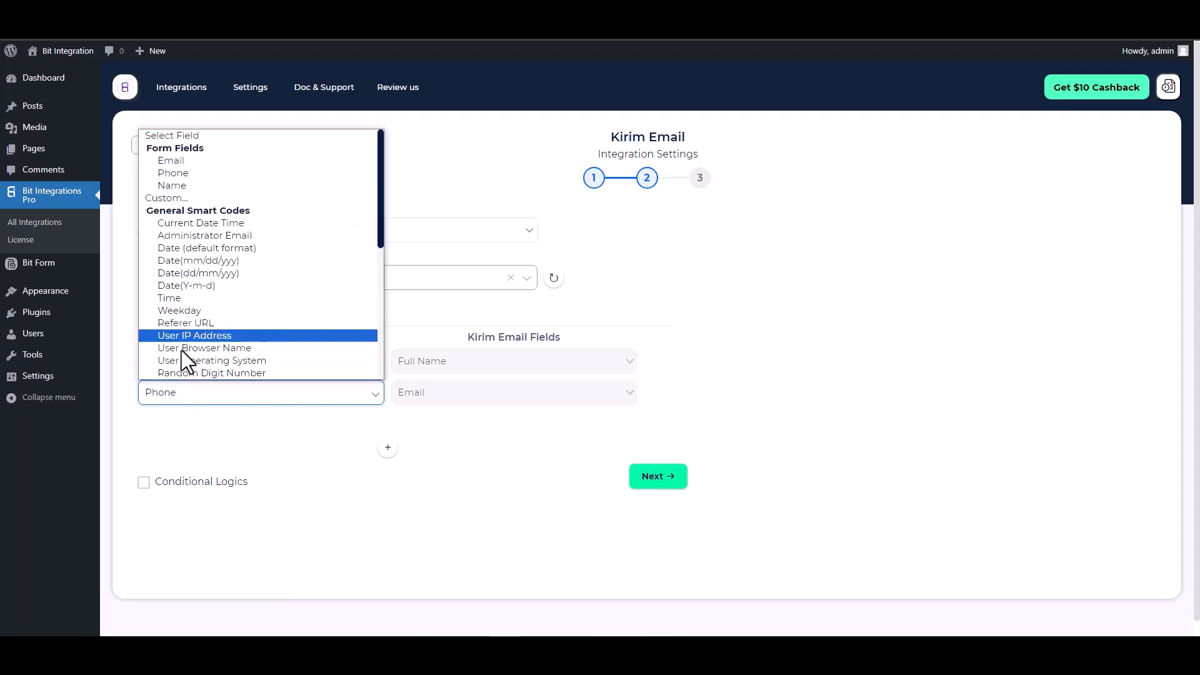
{"action": "left_click", "coordinate": [175, 161]}
Leave conditional logic switched off and continue to the final step
{"action": "scroll", "coordinate": [685, 325], "scroll_direction": "down", "scroll_amount": 1}
{"action": "left_click", "coordinate": [205, 470]}
{"action": "scroll", "coordinate": [327, 432], "scroll_direction": "down", "scroll_amount": 1}
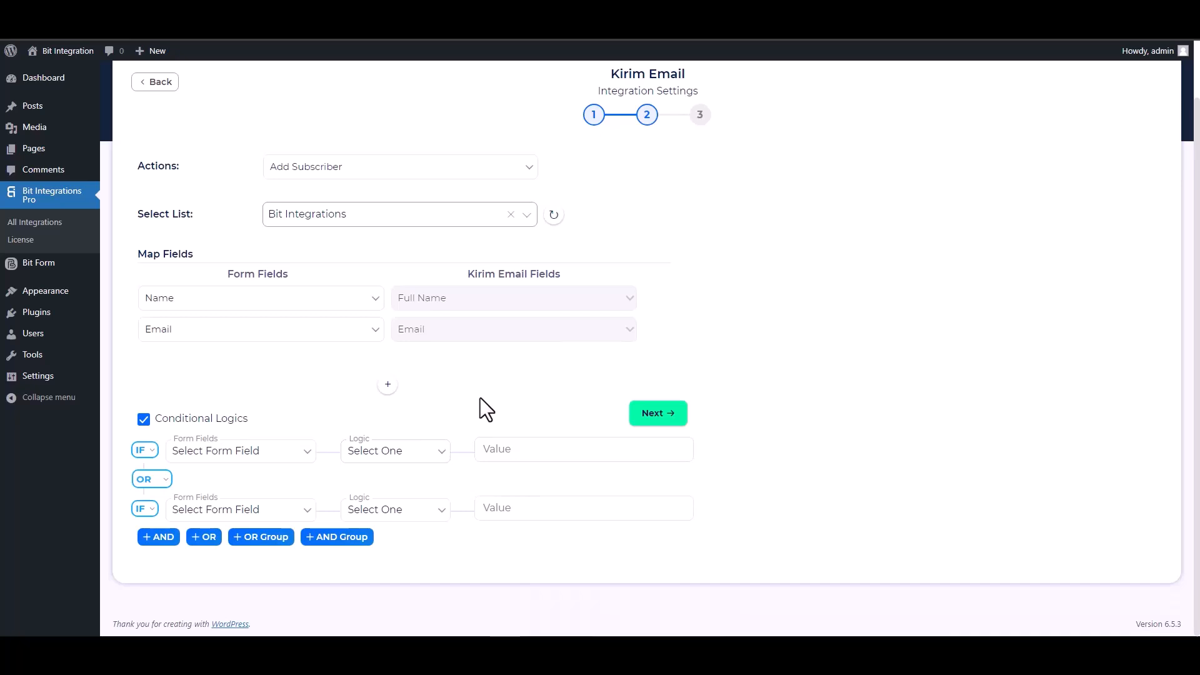
{"action": "left_click", "coordinate": [144, 420]}
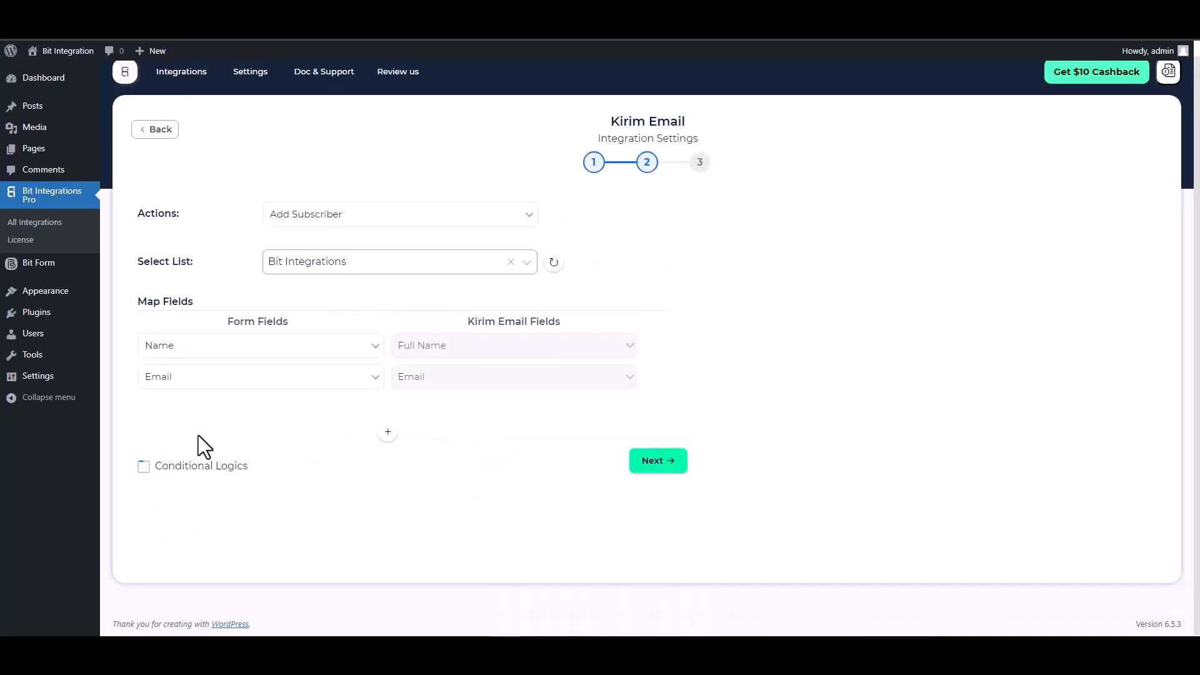
{"action": "left_click", "coordinate": [651, 464]}
Save the integration, then submit the form with name 'Bit Integrations', an e-mail and phone number
{"action": "left_click", "coordinate": [637, 265]}
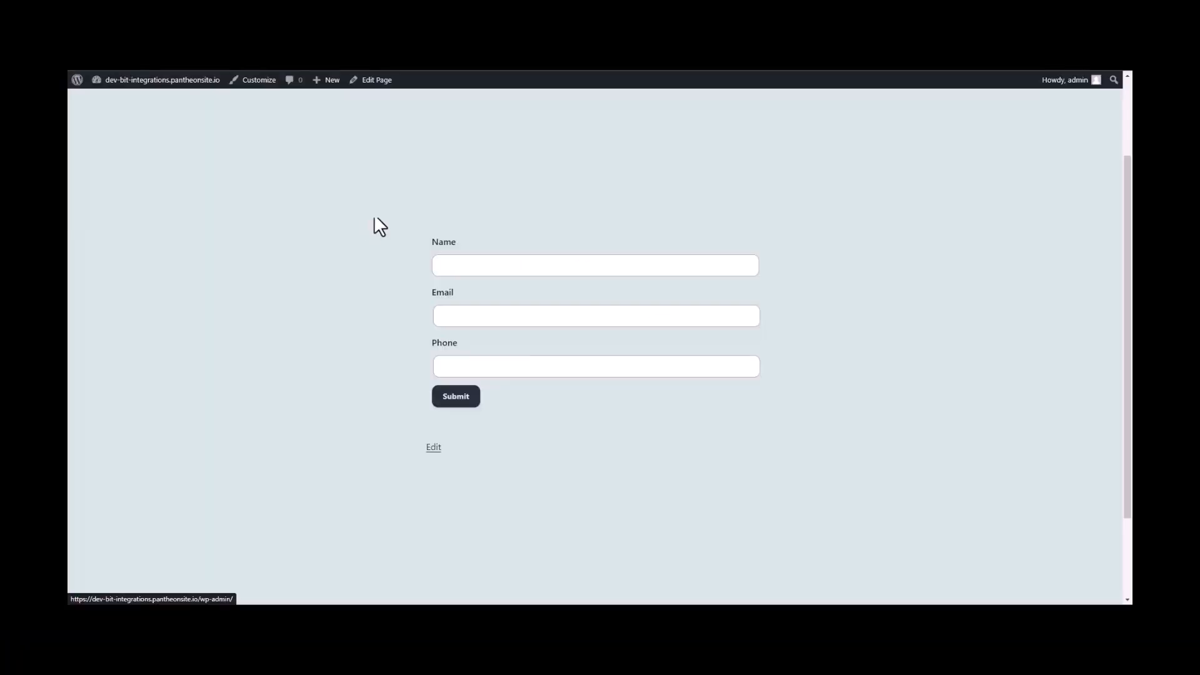
{"action": "left_click", "coordinate": [467, 266]}
{"action": "type", "text": "Bit Int"}
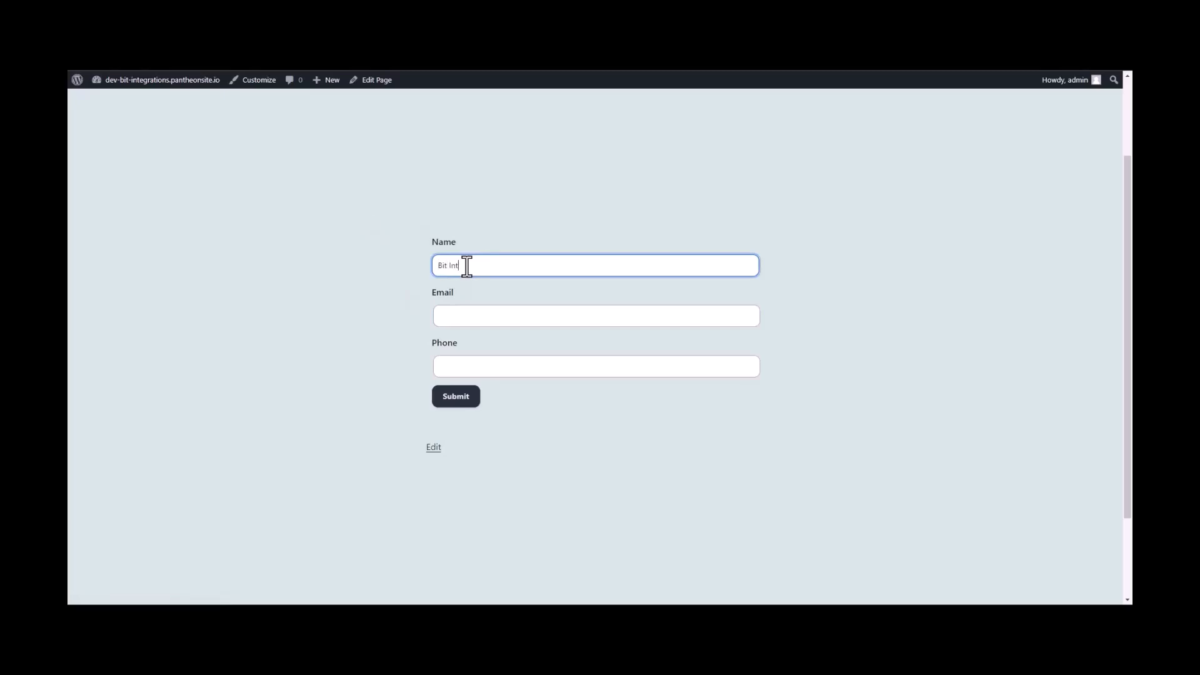
{"action": "type", "text": "egrations"}
{"action": "left_click", "coordinate": [457, 320]}
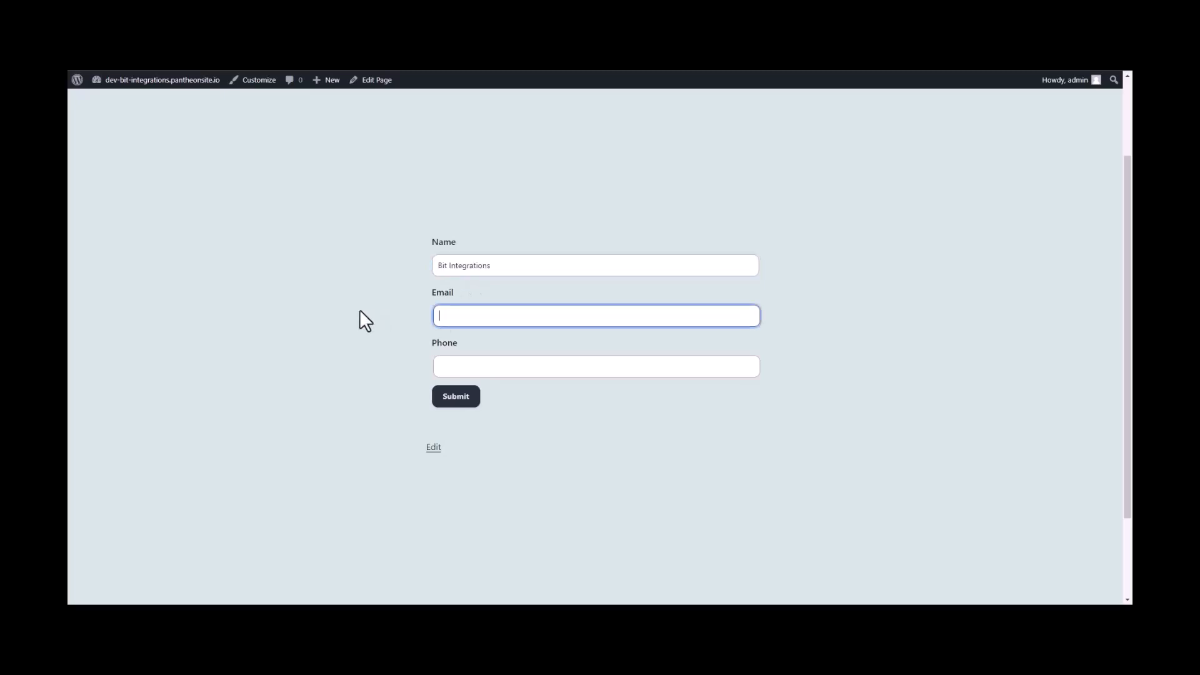
{"action": "left_click", "coordinate": [440, 367]}
{"action": "type", "text": "444555666"}
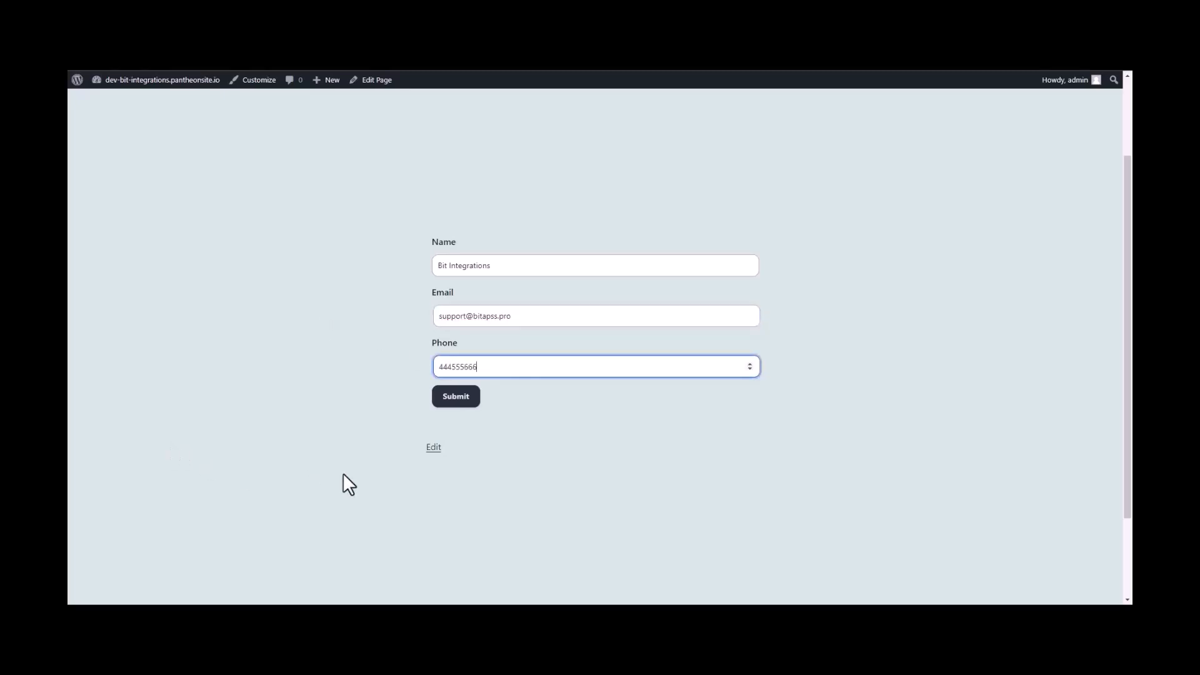
{"action": "left_click", "coordinate": [468, 399]}
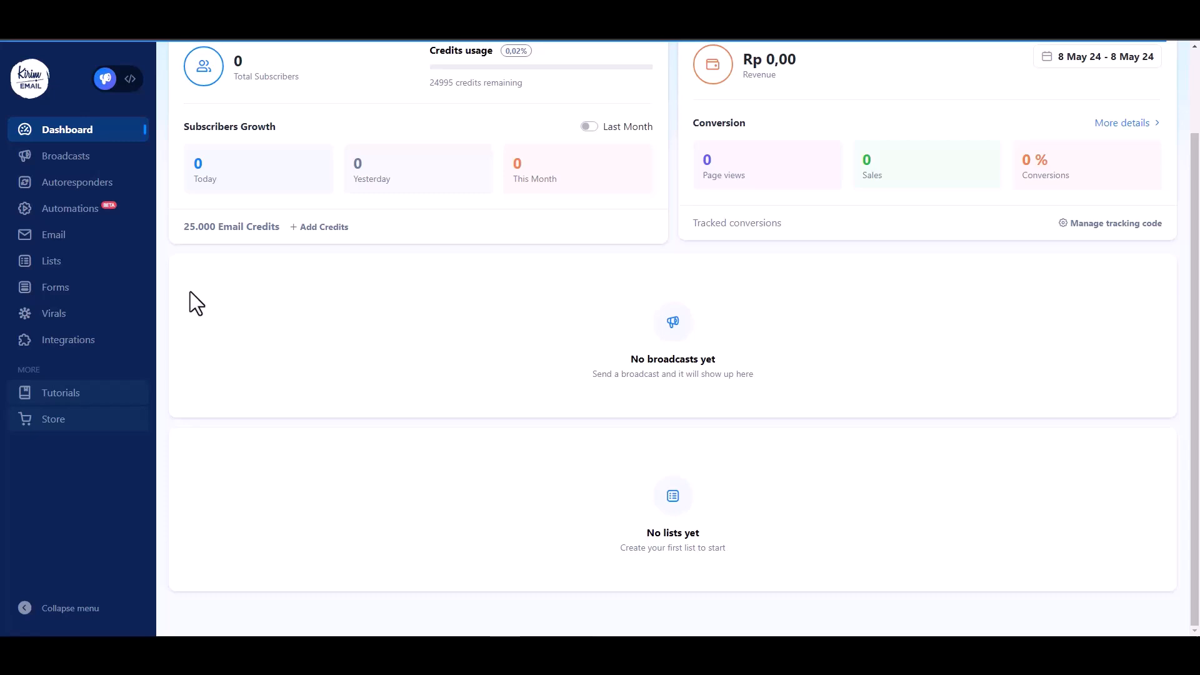
Open Kirim Email's Lists page and view the Bit Integrations list's subscribers
{"action": "left_click", "coordinate": [60, 267]}
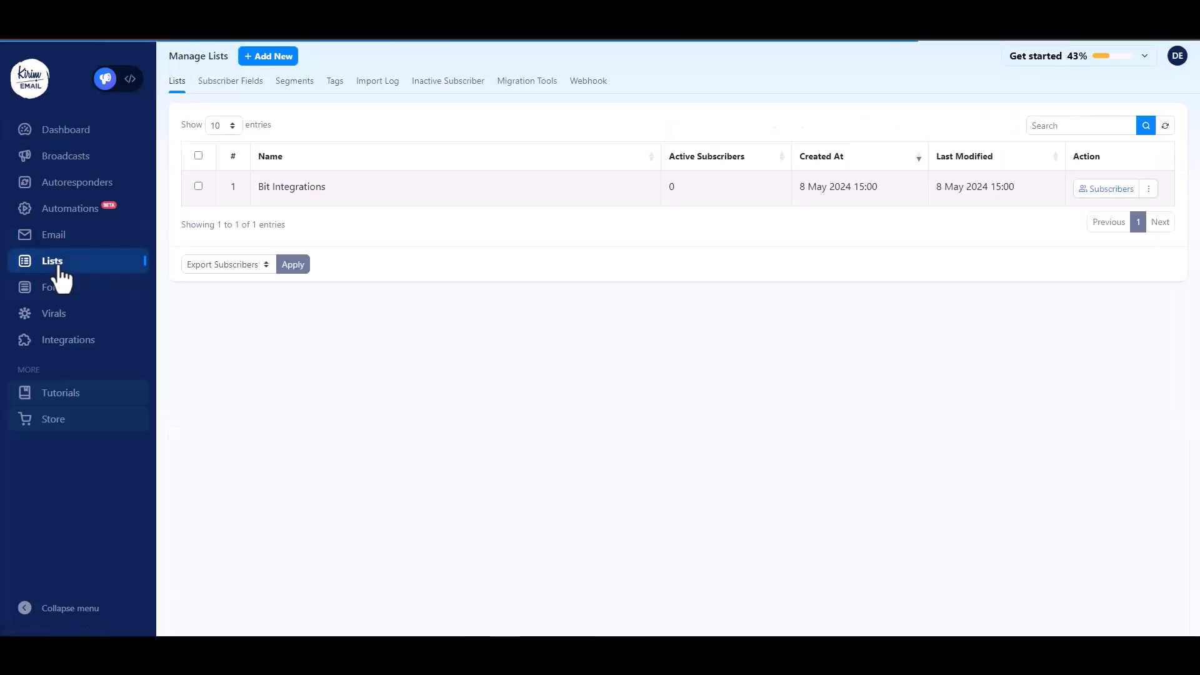
{"action": "left_click", "coordinate": [1119, 197]}
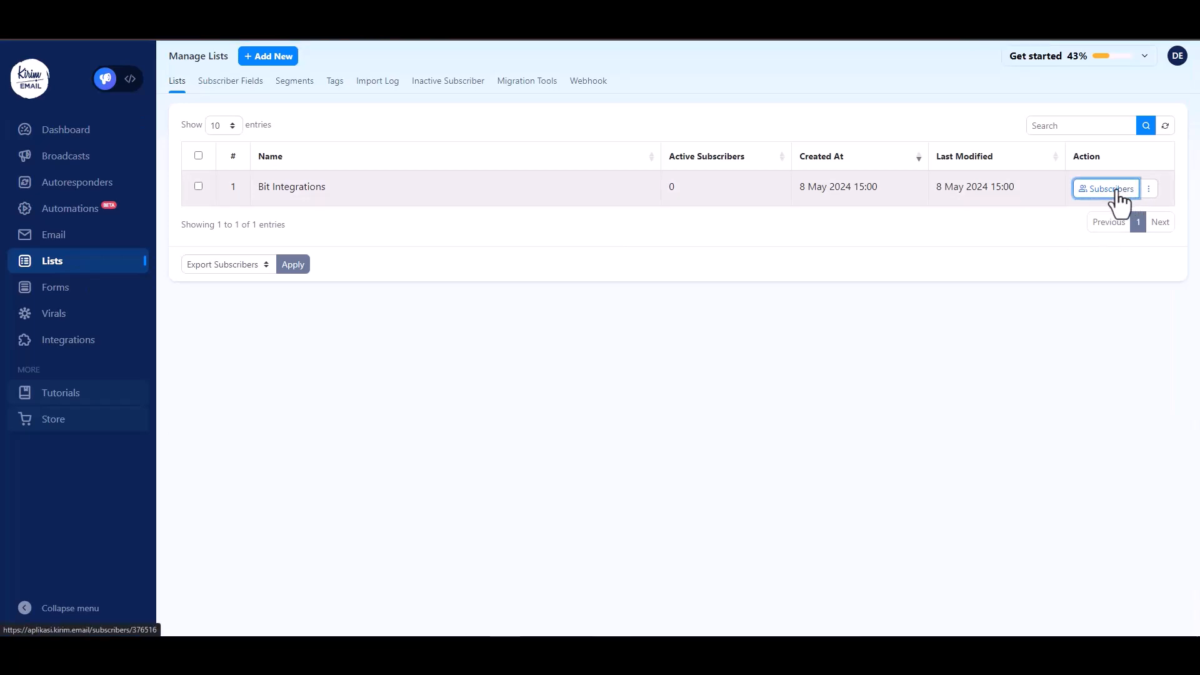